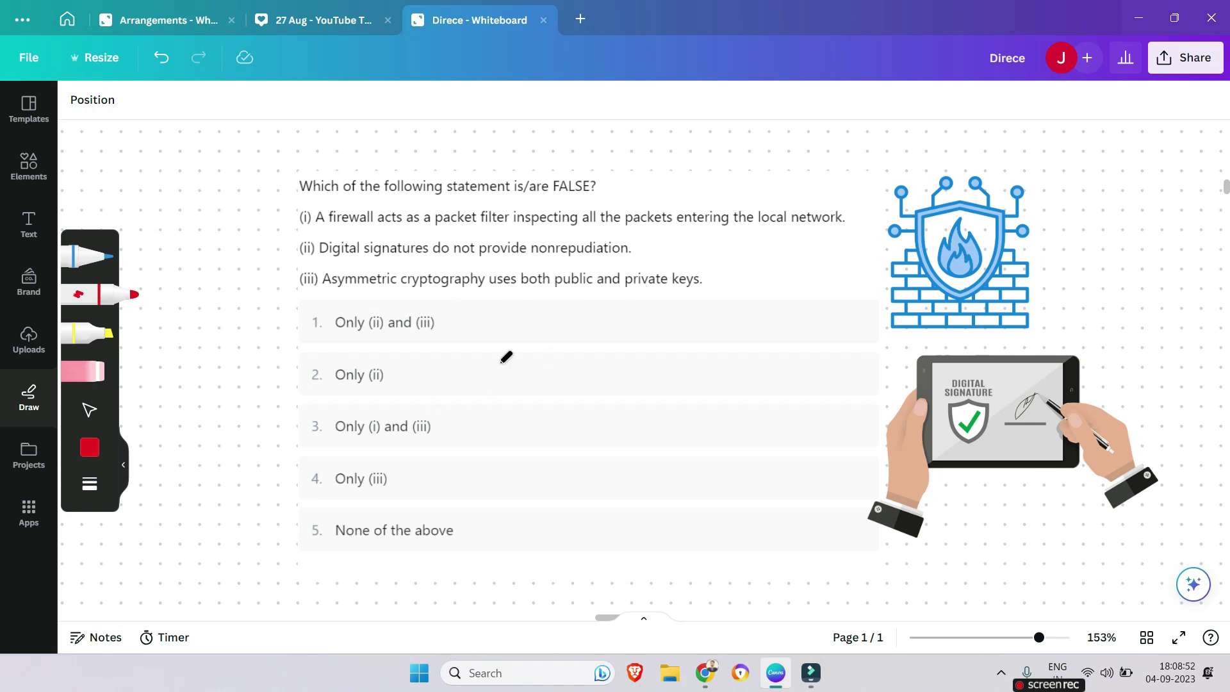
- Bracket options 1–4, tick option 2 'Only (ii)', and underline 'Digital signatures' in red
left_click_drag(293, 310, 332, 469)
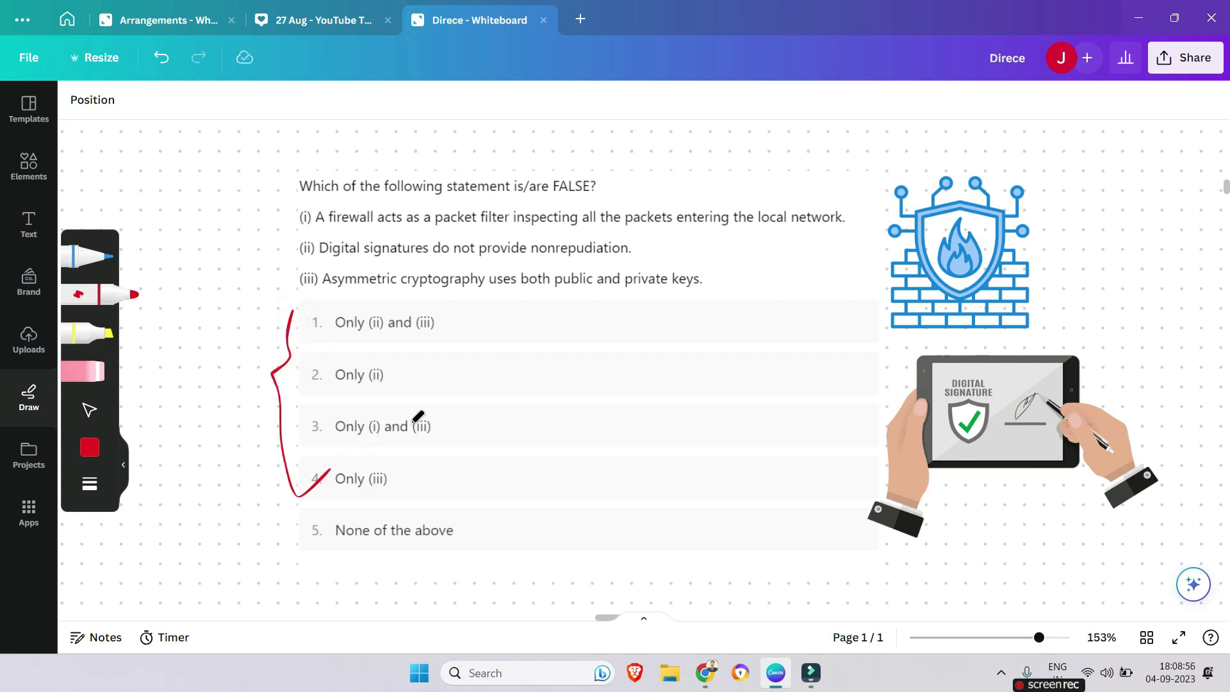
left_click(288, 367)
left_click_drag(292, 373, 324, 368)
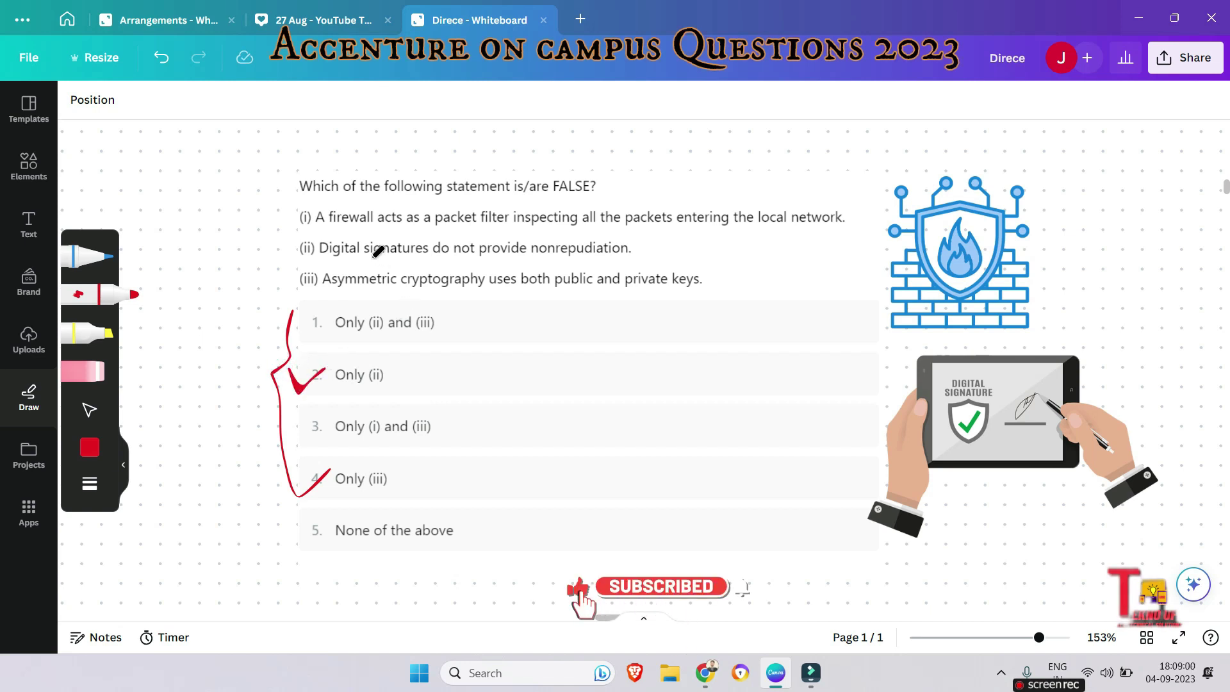
left_click_drag(352, 257, 413, 259)
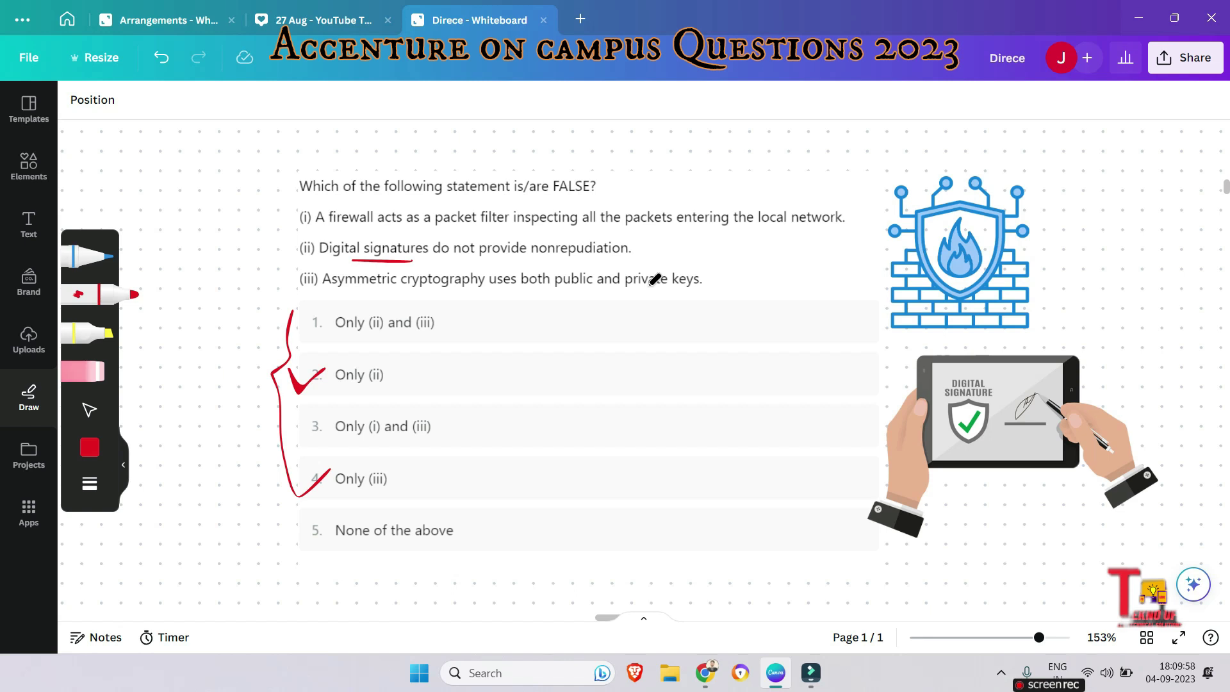
scroll(655, 279, "down", 1)
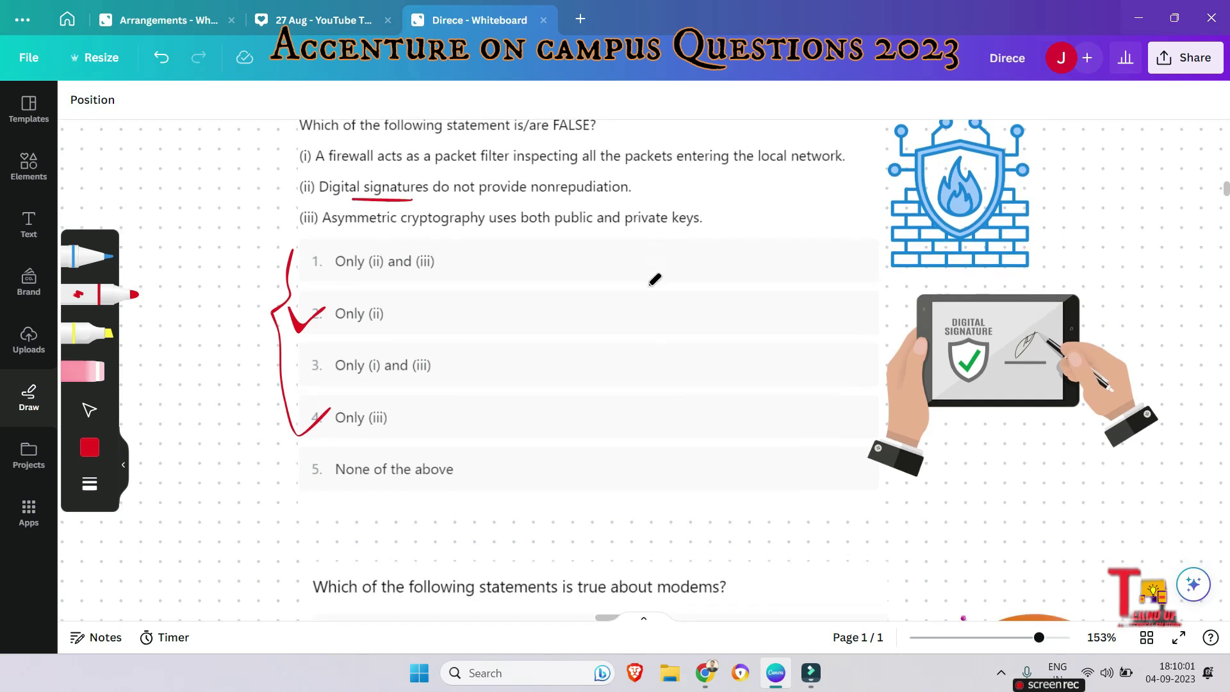
scroll(652, 283, "down", 2)
scroll(650, 288, "down", 3)
scroll(646, 291, "down", 2)
scroll(651, 286, "down", 1)
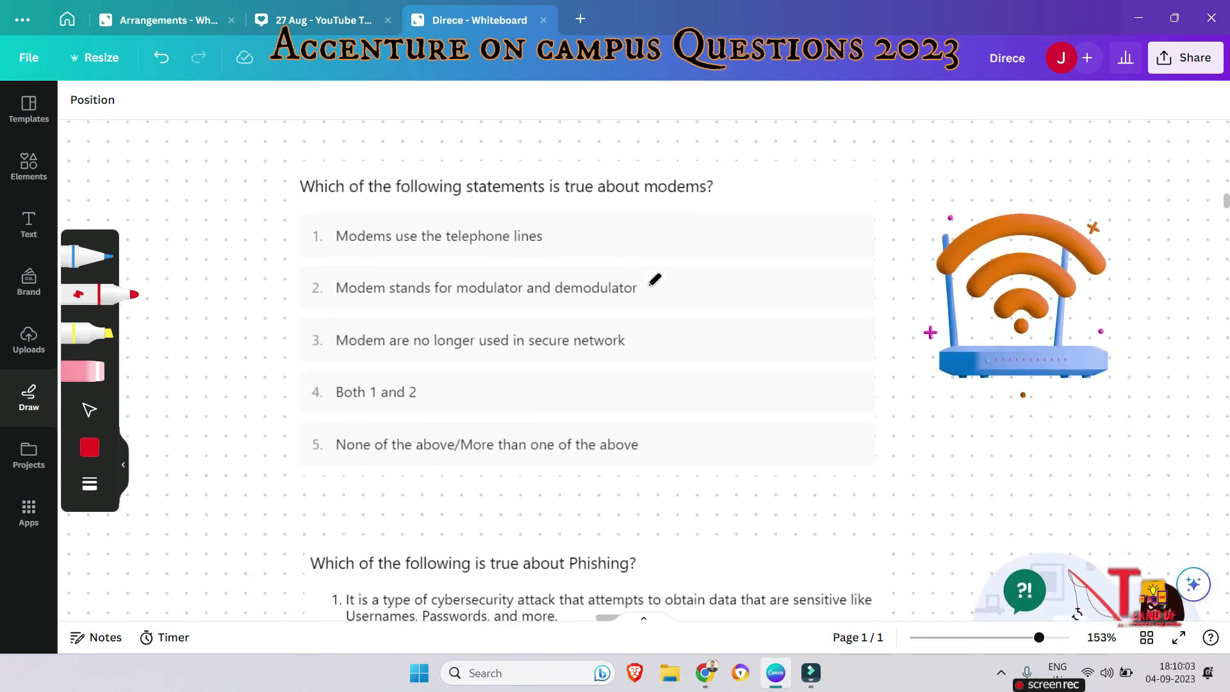
scroll(654, 278, "up", 1)
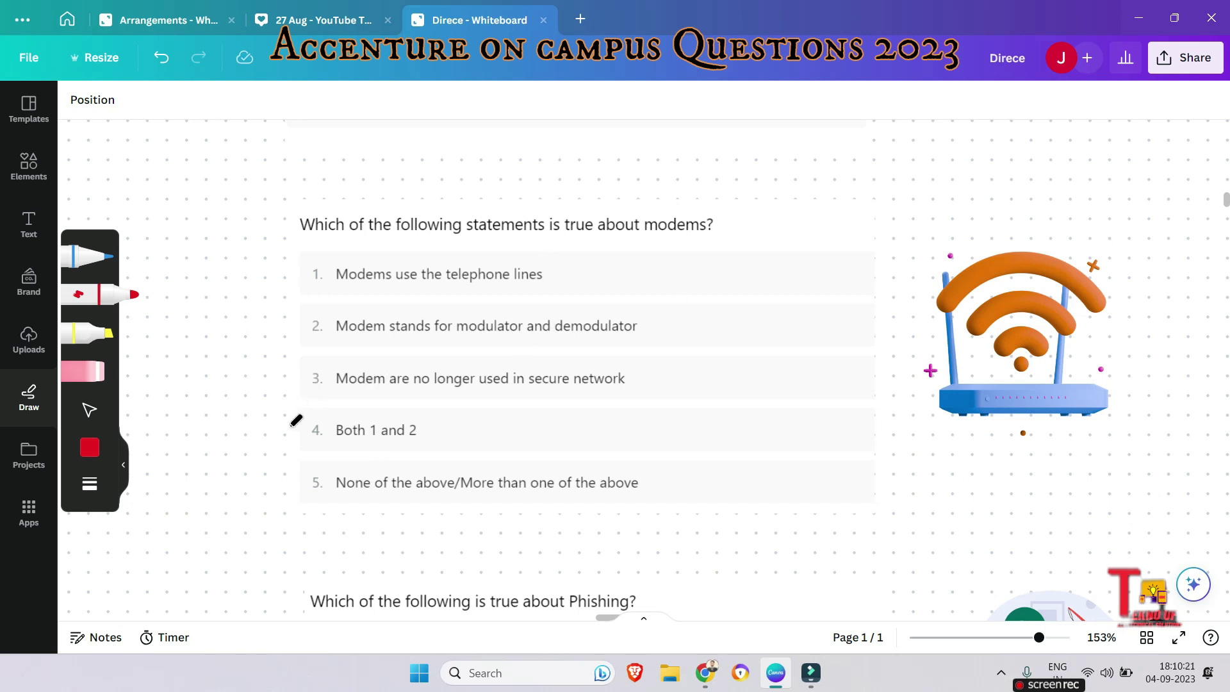
- Draw red ticks beside options 4 and 2 of the modems question
left_click_drag(288, 428, 317, 421)
mouse_move(273, 315)
left_mouse_down()
mouse_move(307, 312)
mouse_move(325, 269)
left_mouse_up()
- Underline 'are no longer' and 'secure network' in option 3 in red
left_click_drag(377, 396, 476, 394)
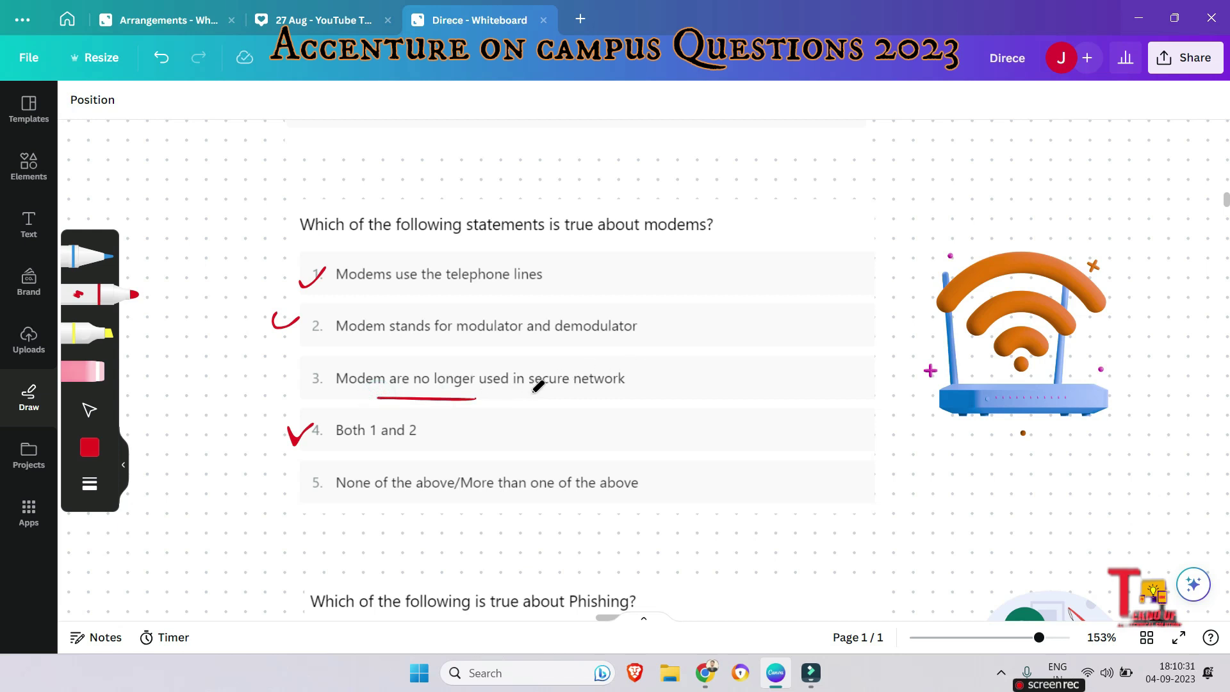
left_click_drag(530, 395, 580, 395)
scroll(447, 388, "down", 1)
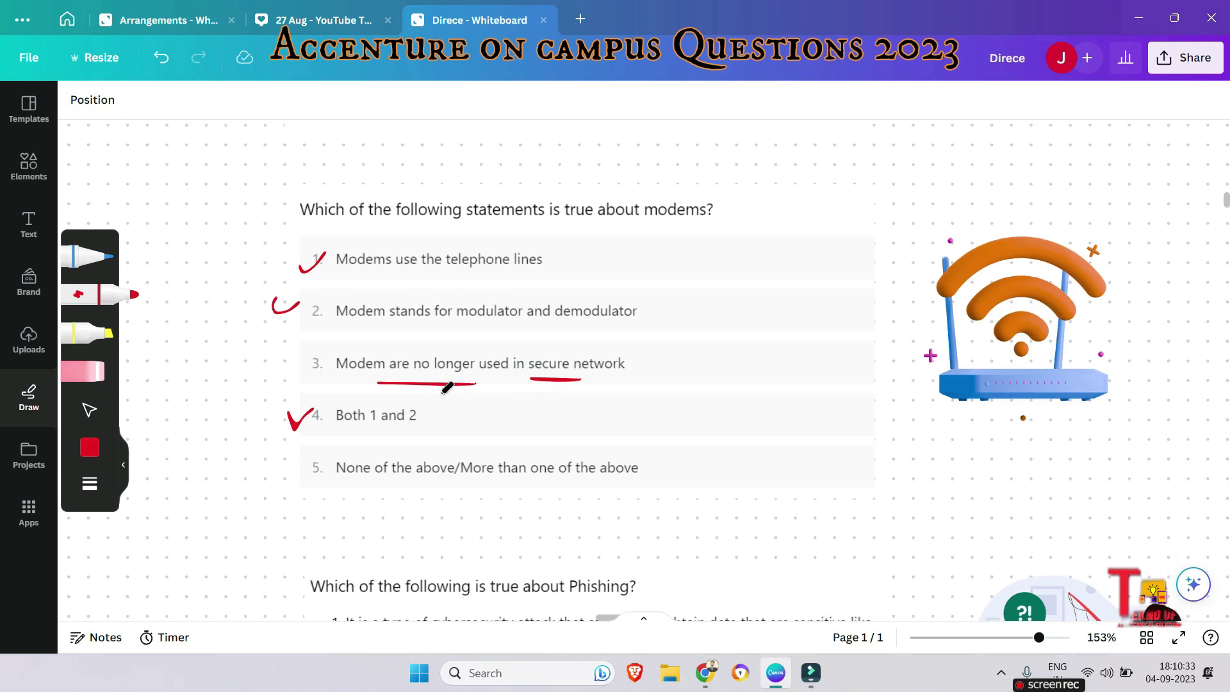
scroll(455, 395, "down", 2)
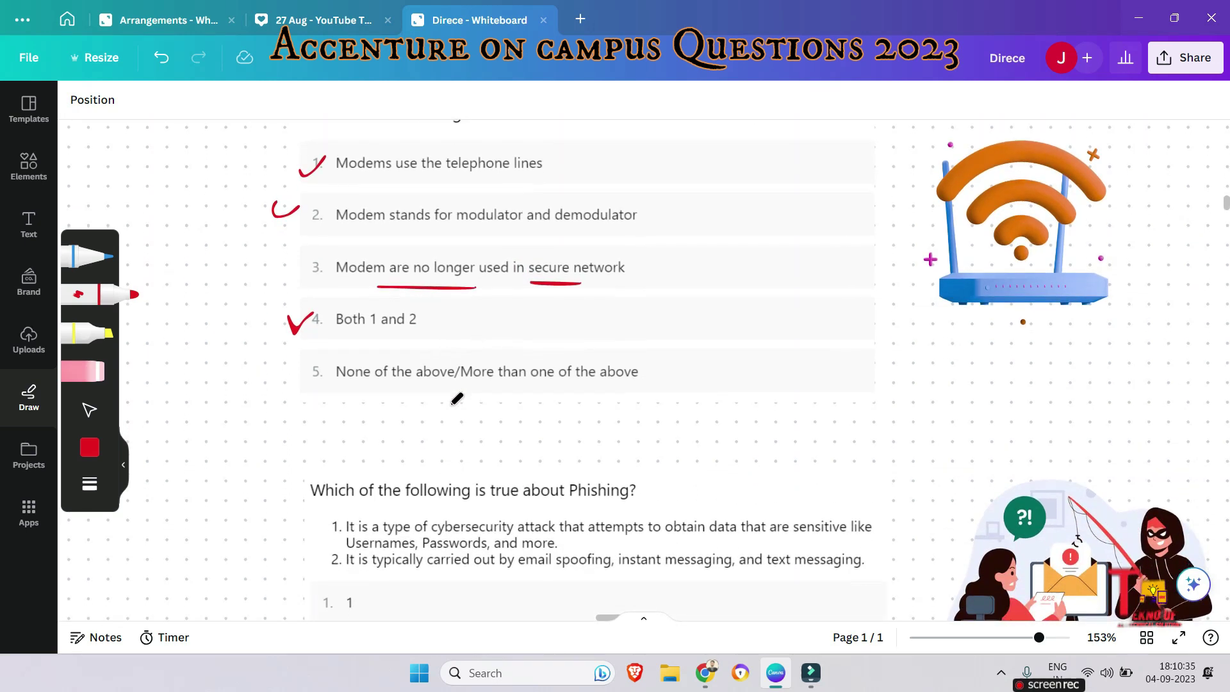
scroll(456, 399, "down", 1)
scroll(457, 398, "down", 1)
scroll(456, 398, "down", 2)
scroll(457, 398, "down", 1)
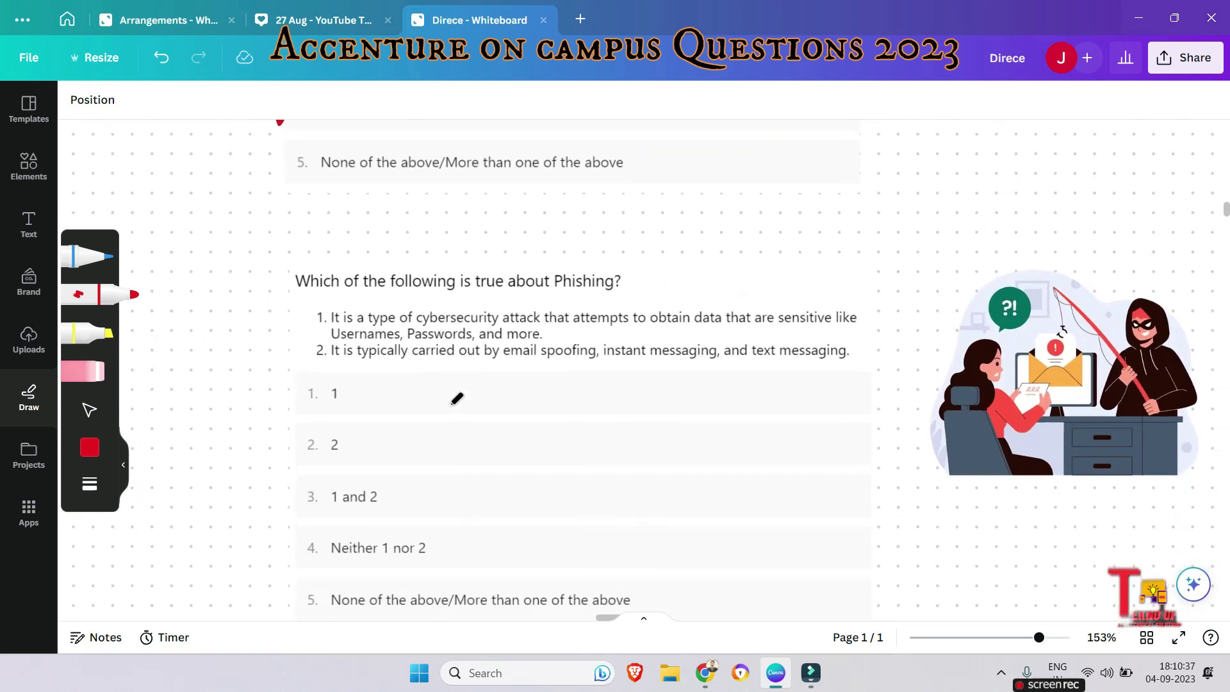
scroll(456, 398, "down", 1)
scroll(457, 397, "down", 1)
scroll(456, 399, "down", 1)
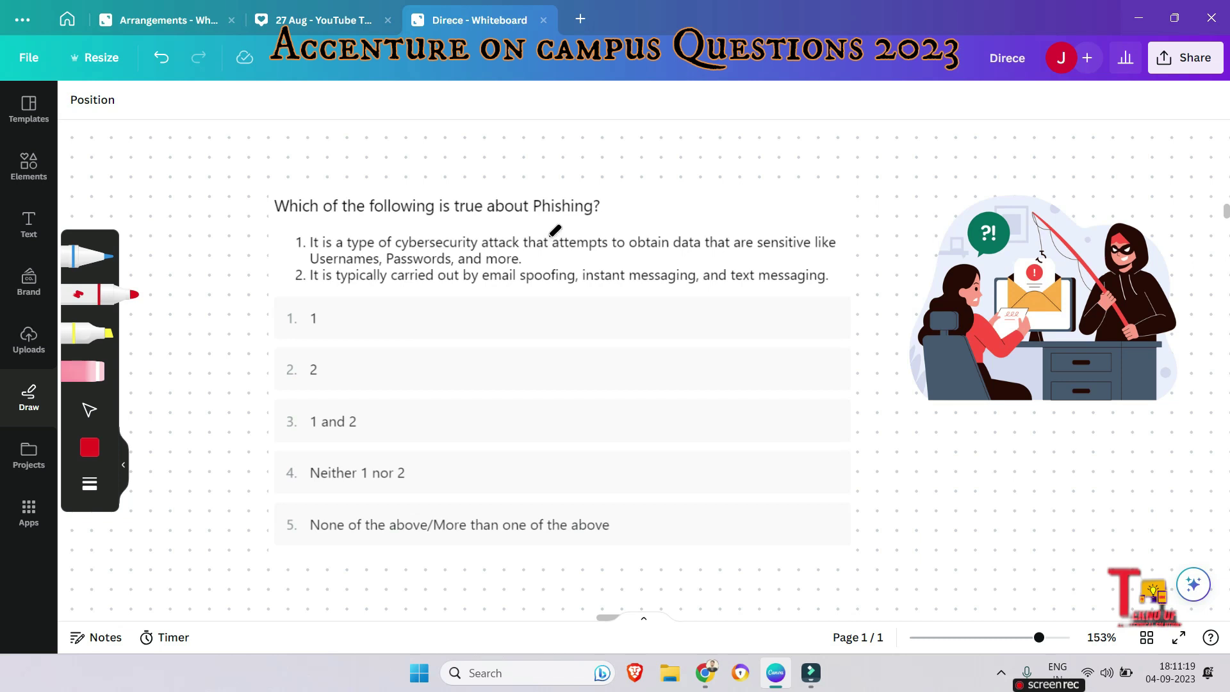
- Underline 'Phishing', tick option 3 '1 and 2', and bracket statements 1 and 2 in red
left_click_drag(524, 229, 581, 228)
mouse_move(251, 418)
left_mouse_down()
mouse_move(260, 438)
mouse_move(308, 403)
left_mouse_up()
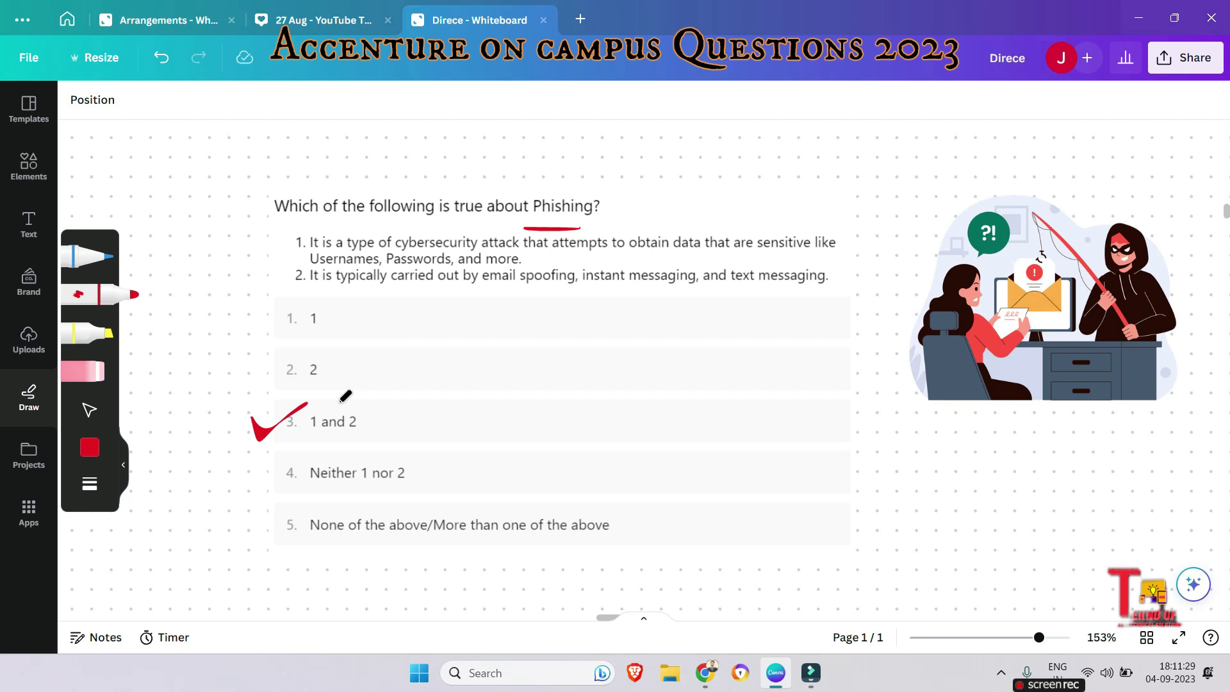
left_click_drag(256, 235, 267, 285)
scroll(543, 394, "down", 5)
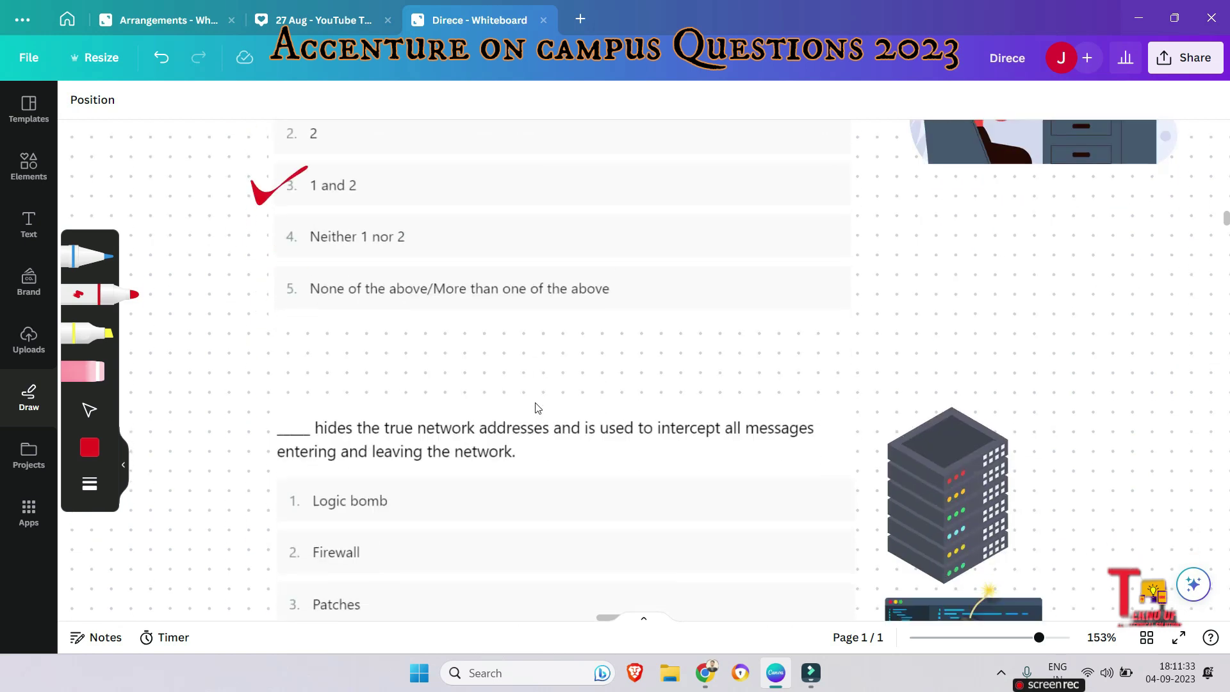
scroll(542, 394, "down", 4)
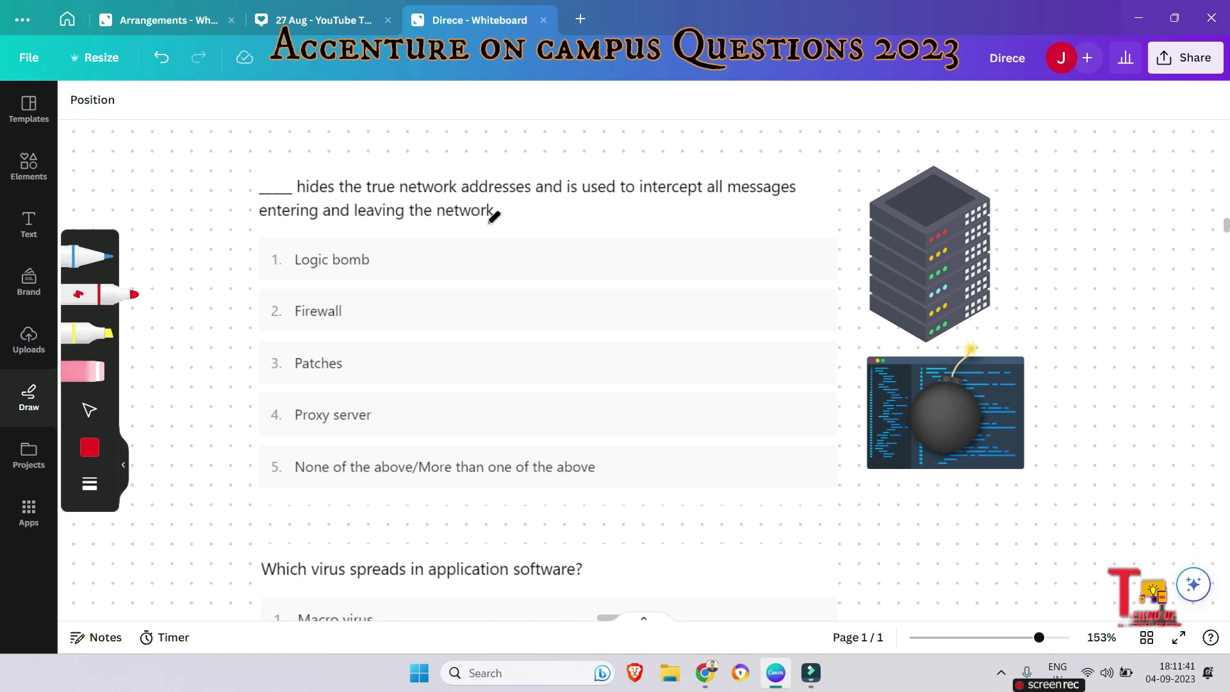
- Draw a red bracket beside all five options and tick option 4, Proxy server
mouse_move(244, 246)
left_mouse_down()
mouse_move(223, 342)
mouse_move(261, 460)
left_mouse_up()
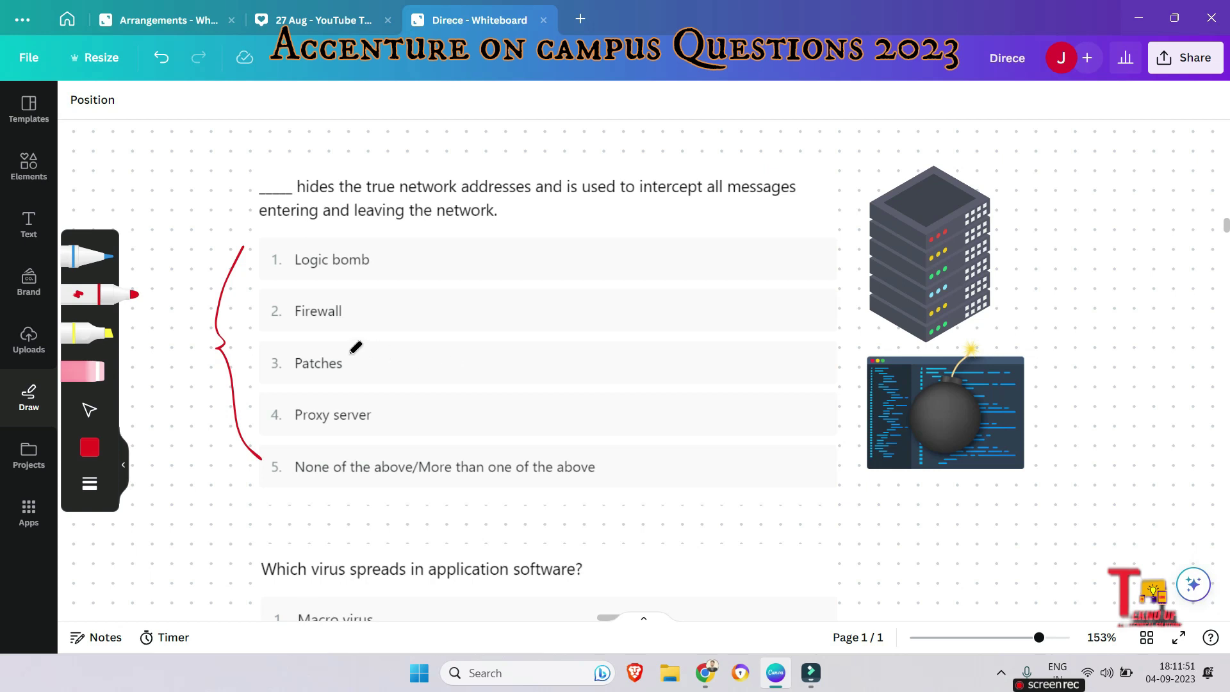
mouse_move(257, 409)
left_mouse_down()
mouse_move(257, 420)
mouse_move(299, 400)
left_mouse_up()
scroll(399, 413, "down", 1)
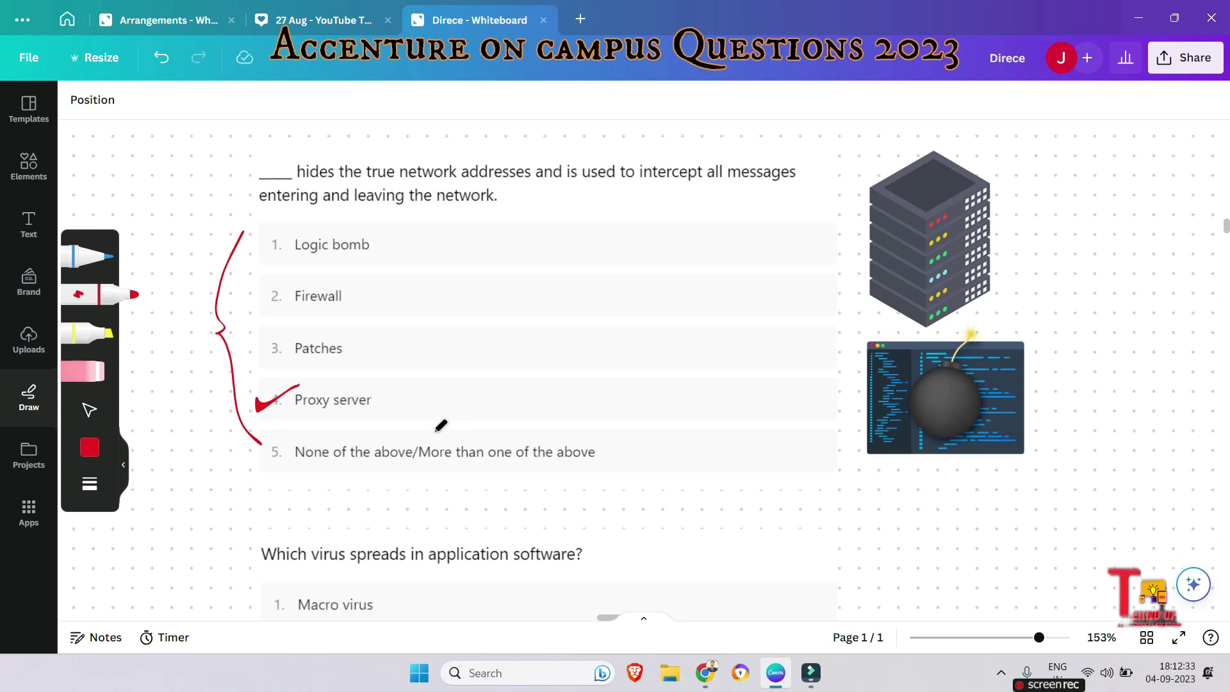
scroll(442, 424, "down", 4)
scroll(441, 425, "down", 2)
scroll(441, 425, "down", 1)
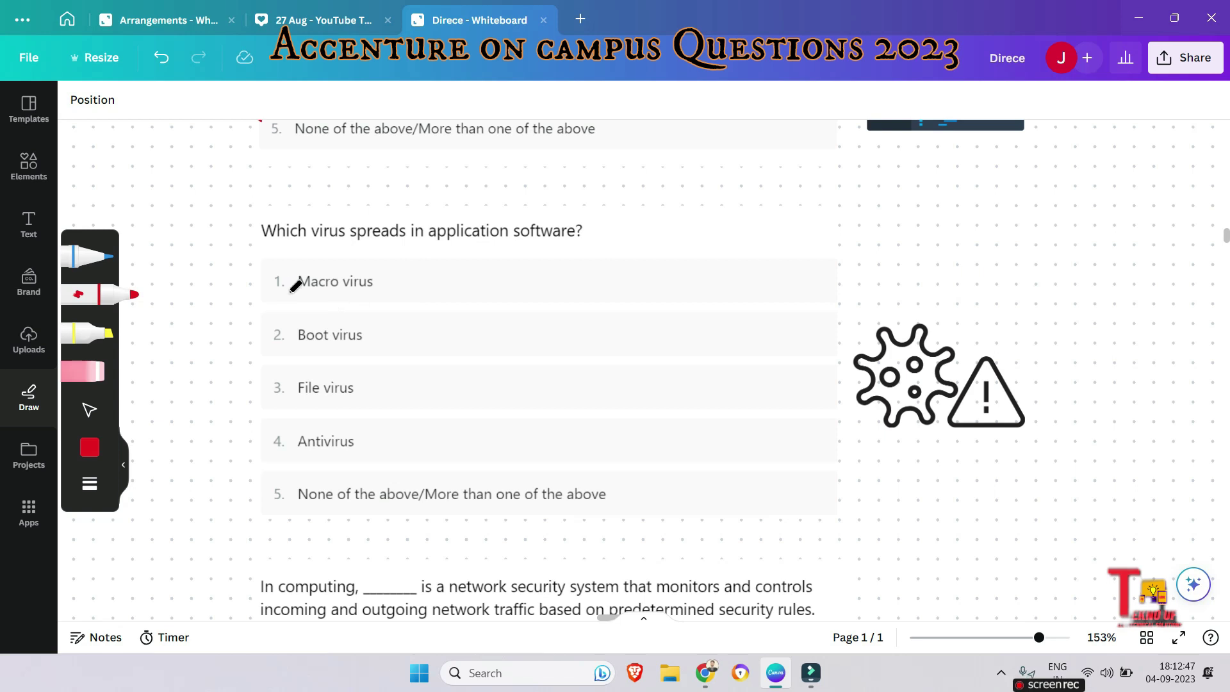
- Draw a red tick beside option 1, Macro virus
mouse_move(250, 278)
left_mouse_down()
mouse_move(257, 301)
mouse_move(293, 273)
left_mouse_up()
scroll(482, 398, "down", 2)
scroll(478, 411, "down", 2)
scroll(478, 412, "down", 2)
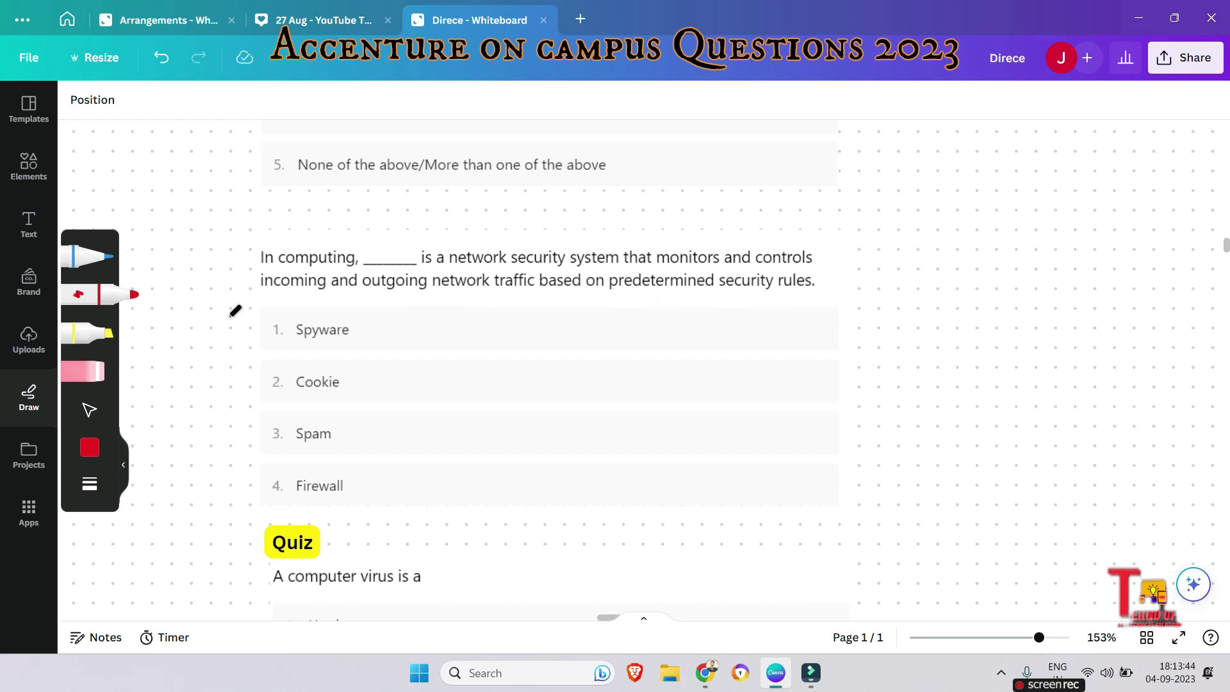
- Draw red curly brackets beside the firewall and computer virus questions' option lists
mouse_move(218, 315)
left_mouse_down()
mouse_move(216, 378)
mouse_move(256, 534)
left_mouse_up()
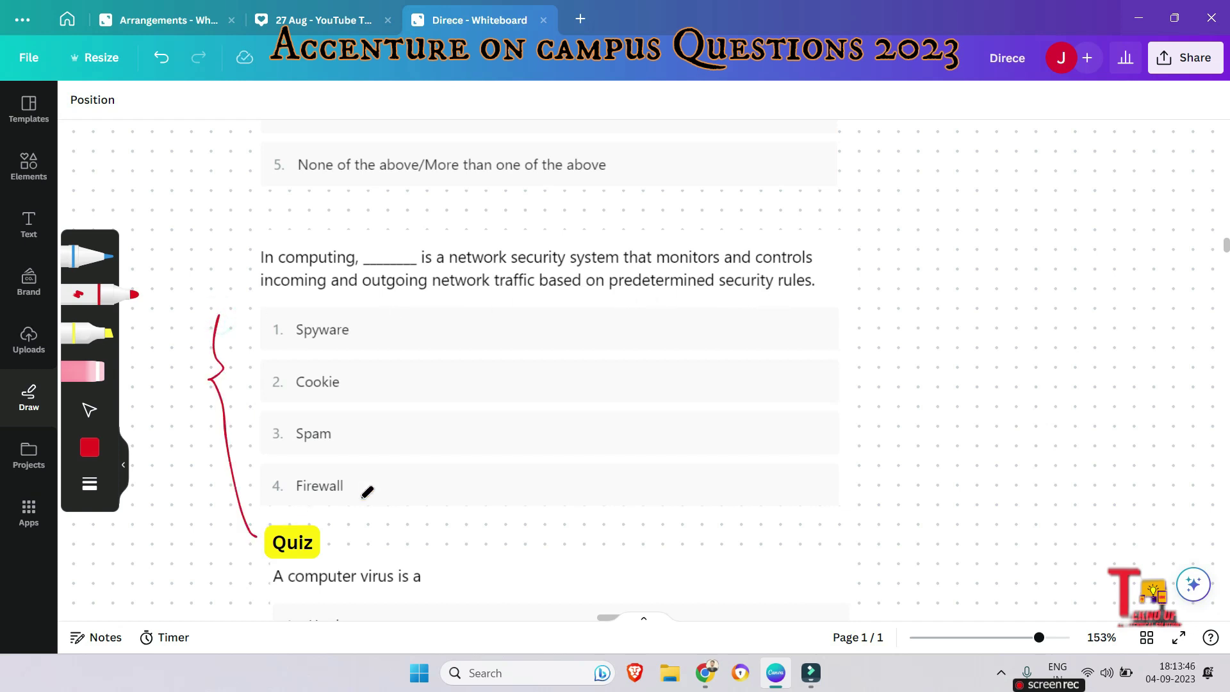
scroll(470, 428, "down", 1)
scroll(470, 428, "down", 1)
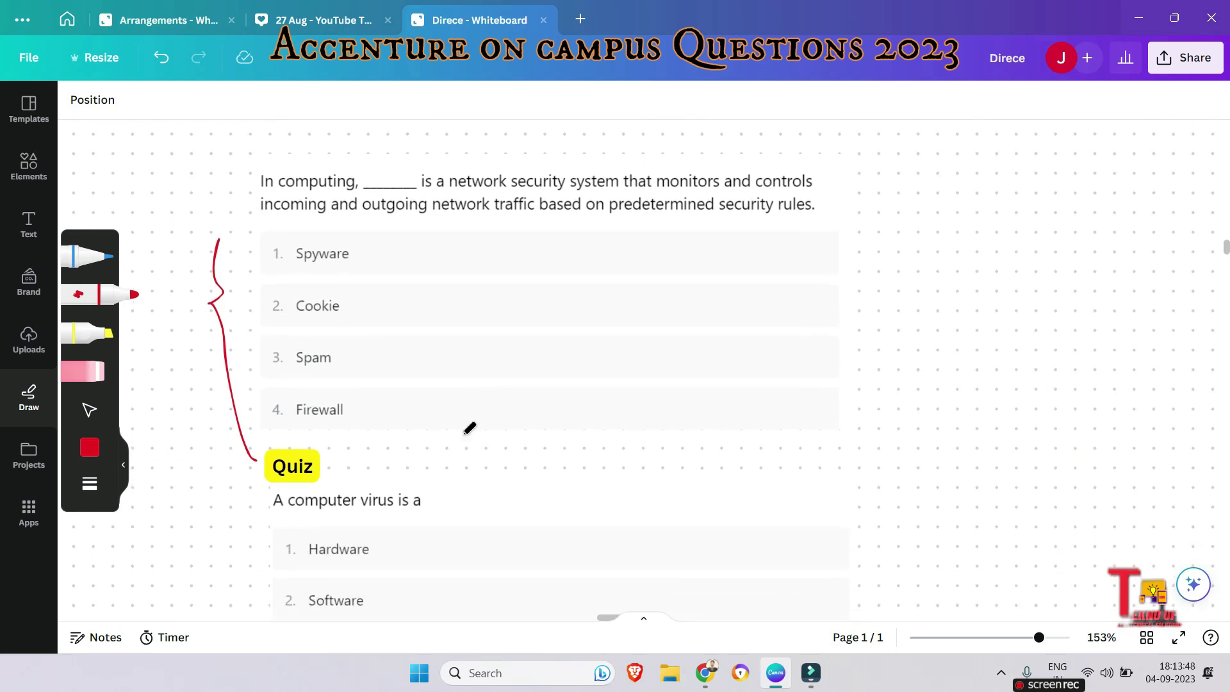
scroll(470, 428, "down", 1)
scroll(470, 428, "down", 1)
scroll(470, 427, "down", 1)
scroll(470, 426, "down", 1)
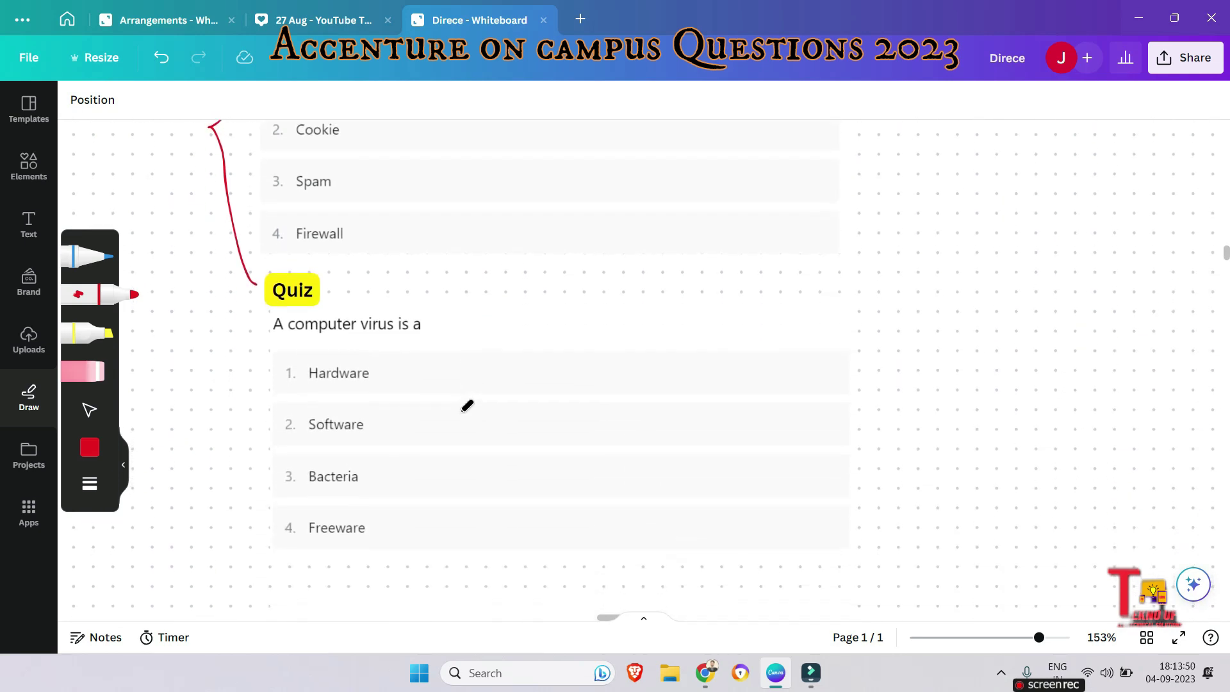
scroll(468, 407, "down", 1)
scroll(467, 407, "down", 1)
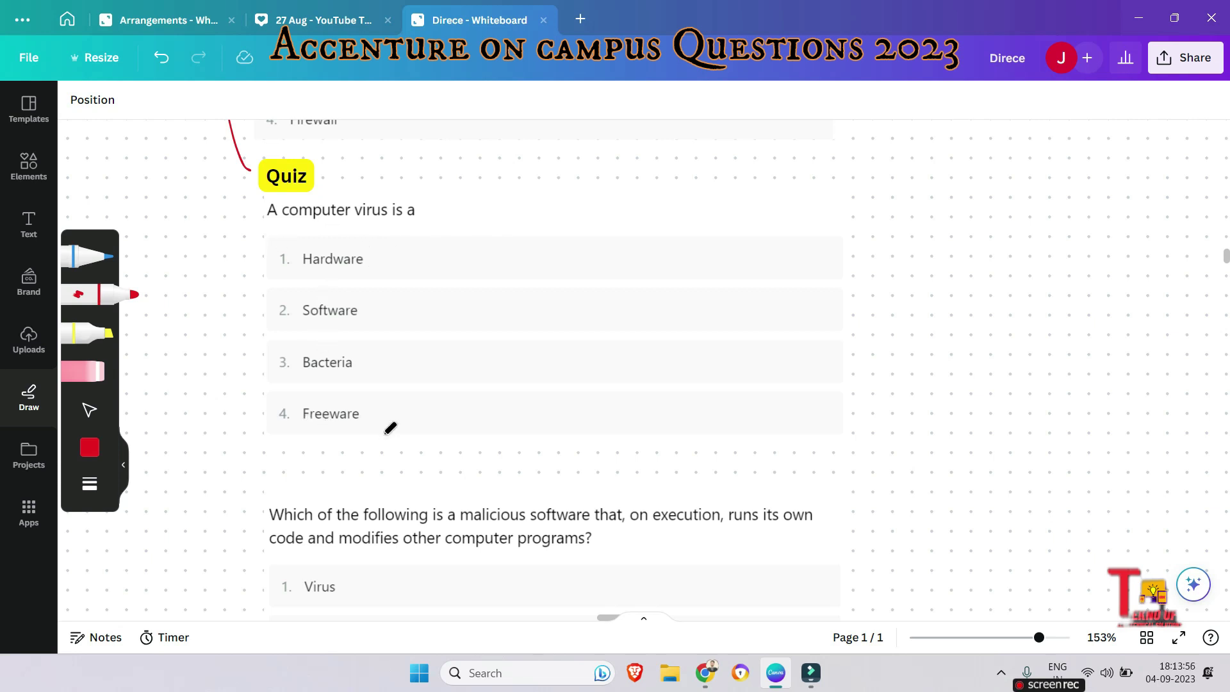
left_click_drag(262, 258, 267, 431)
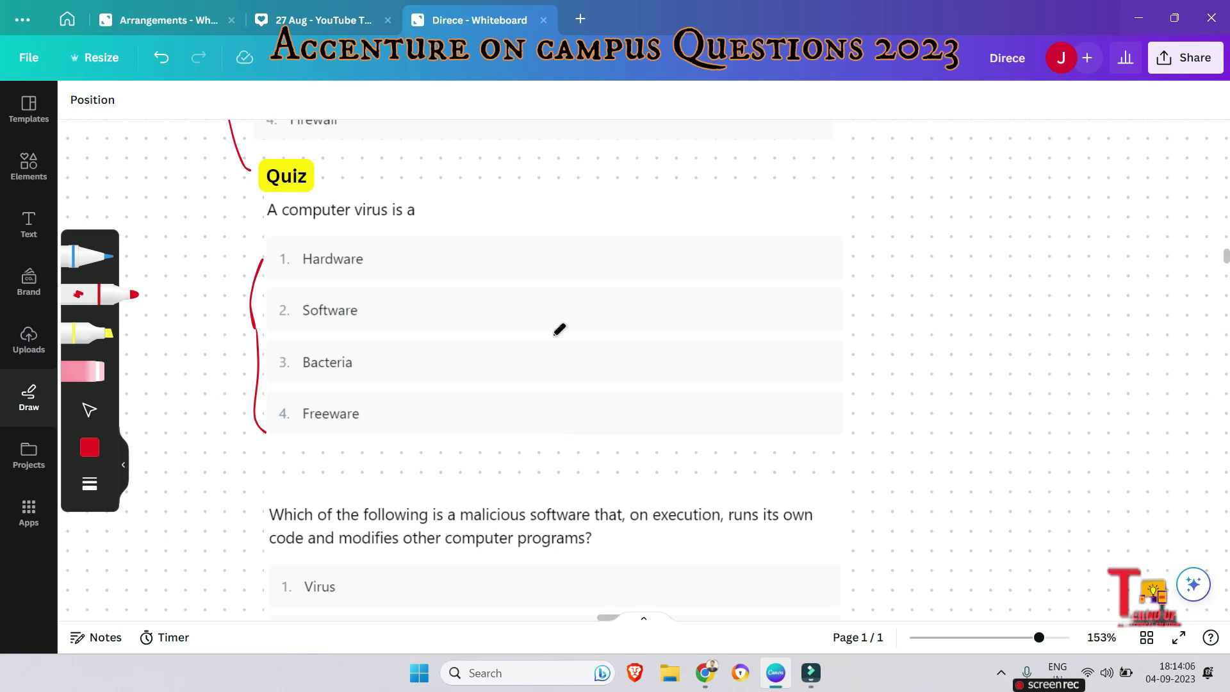
scroll(563, 360, "down", 2)
scroll(560, 332, "down", 3)
scroll(559, 330, "down", 1)
scroll(560, 330, "down", 1)
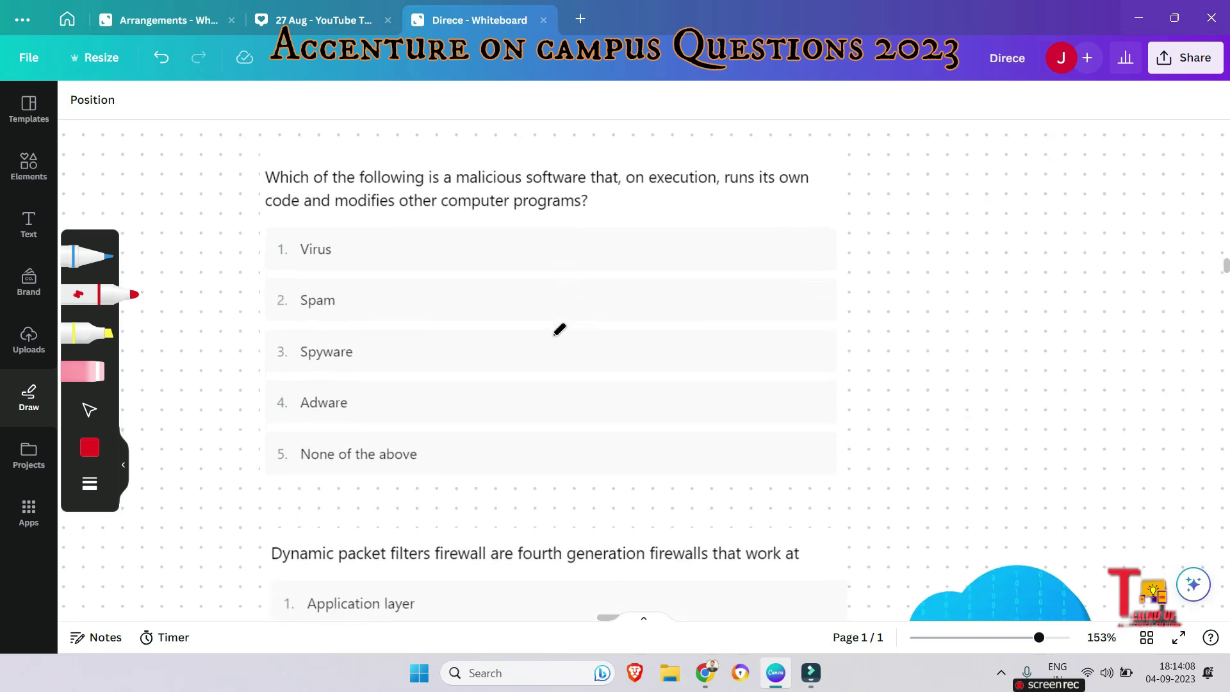
scroll(560, 330, "up", 1)
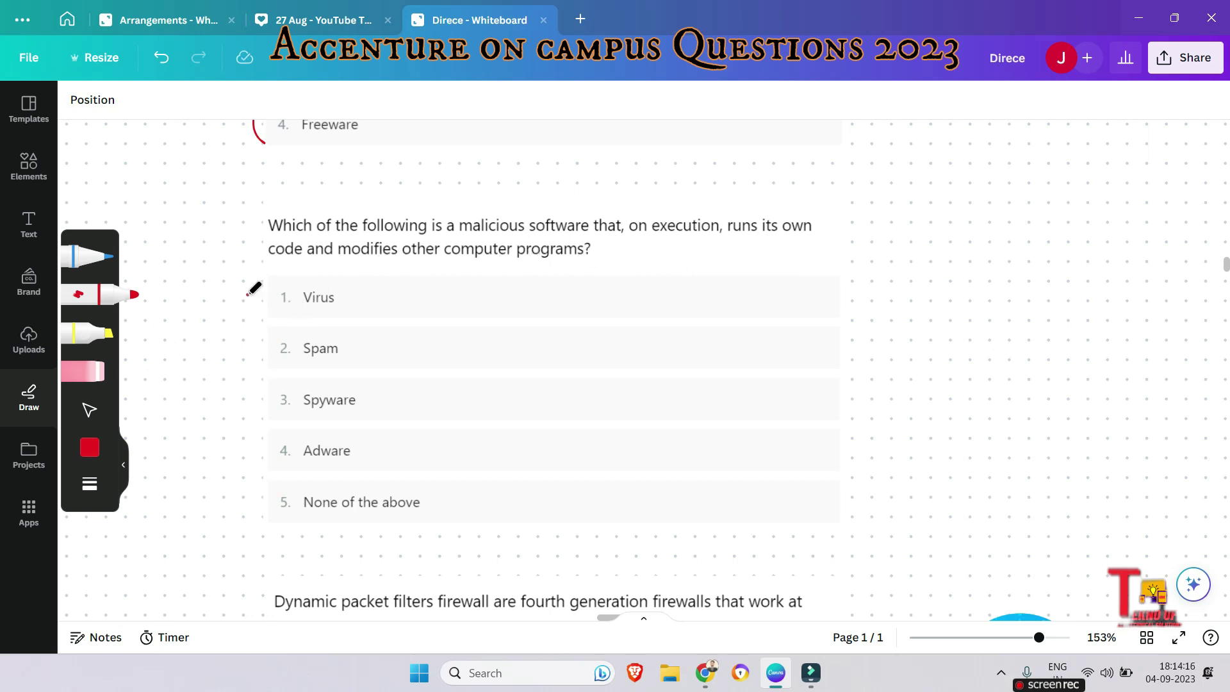
- Draw red ticks beside option 1 'Virus' and option 4 'TCP, UDP'
left_click_drag(248, 301, 287, 292)
scroll(471, 390, "down", 1)
scroll(472, 390, "down", 4)
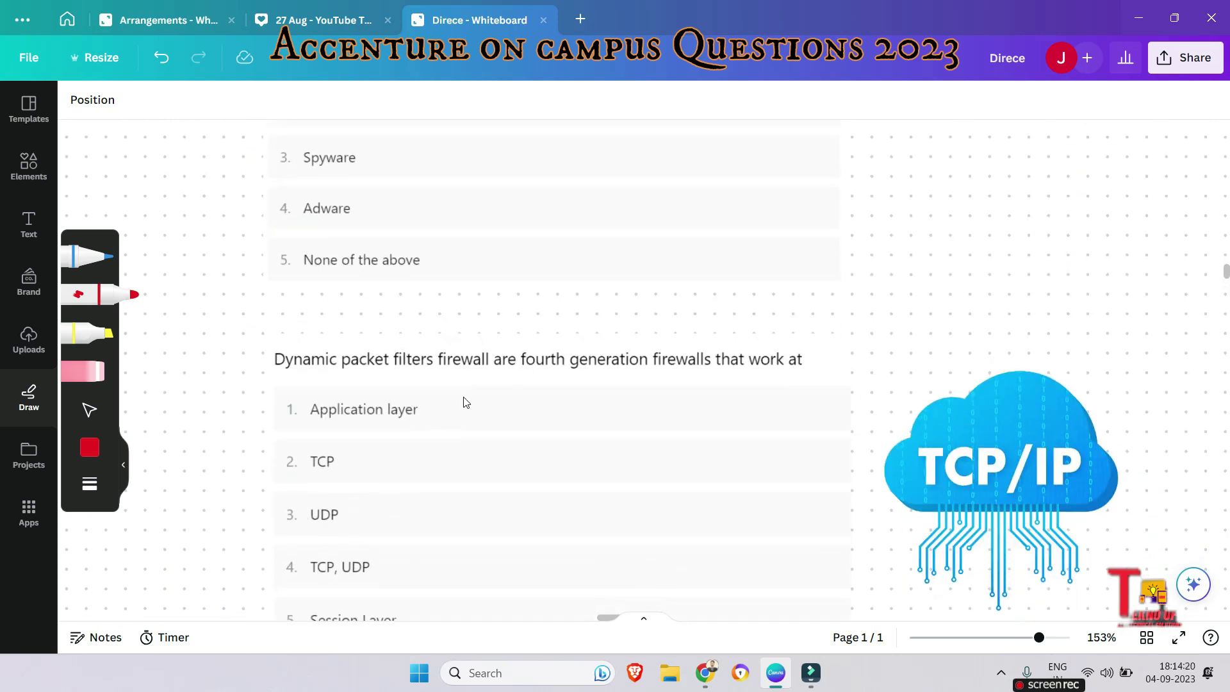
scroll(471, 390, "down", 1)
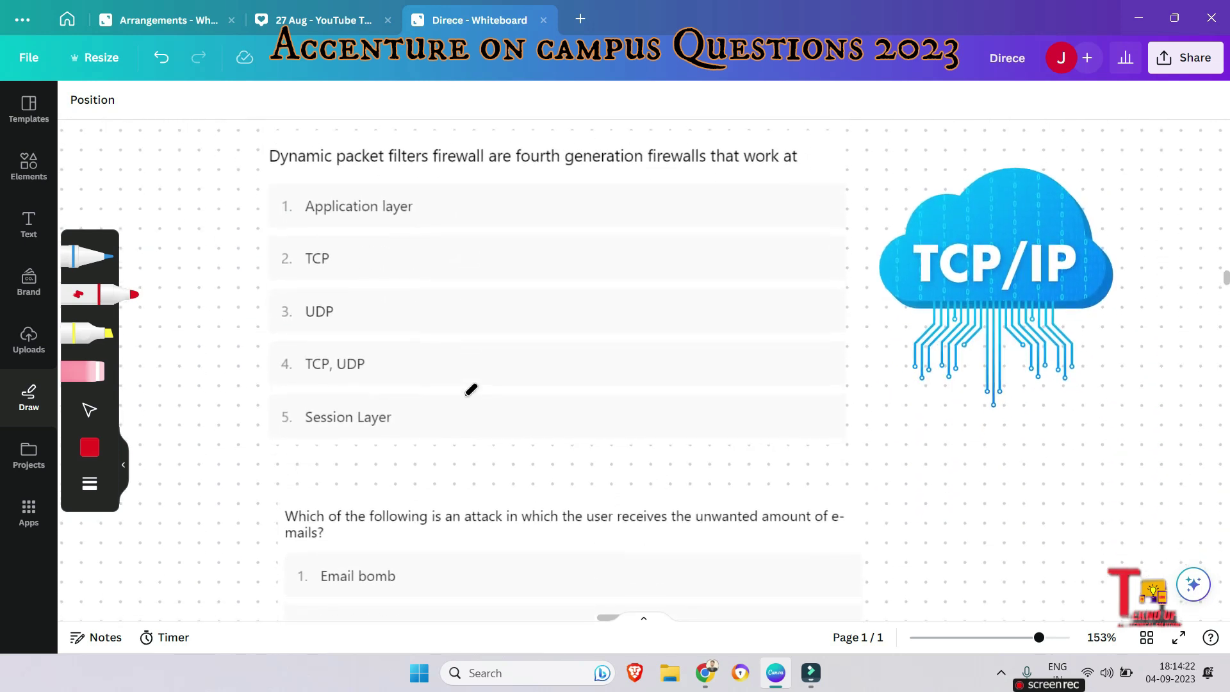
scroll(474, 407, "up", 1)
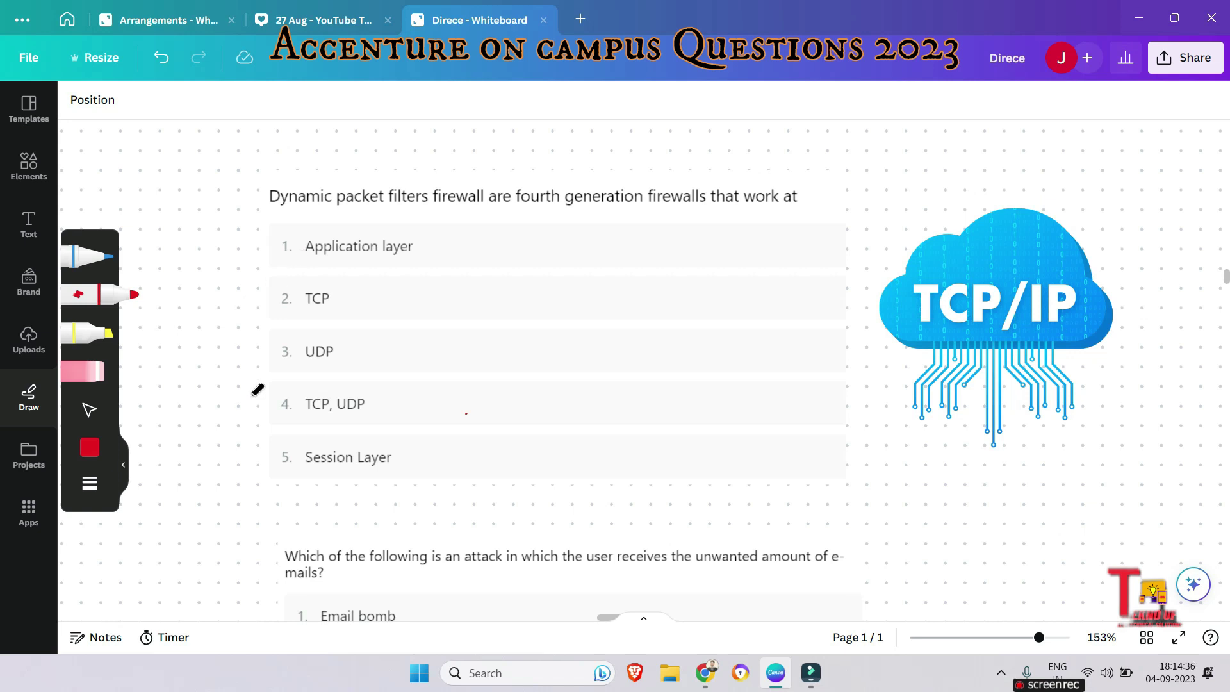
left_click_drag(249, 393, 320, 382)
scroll(328, 432, "down", 3)
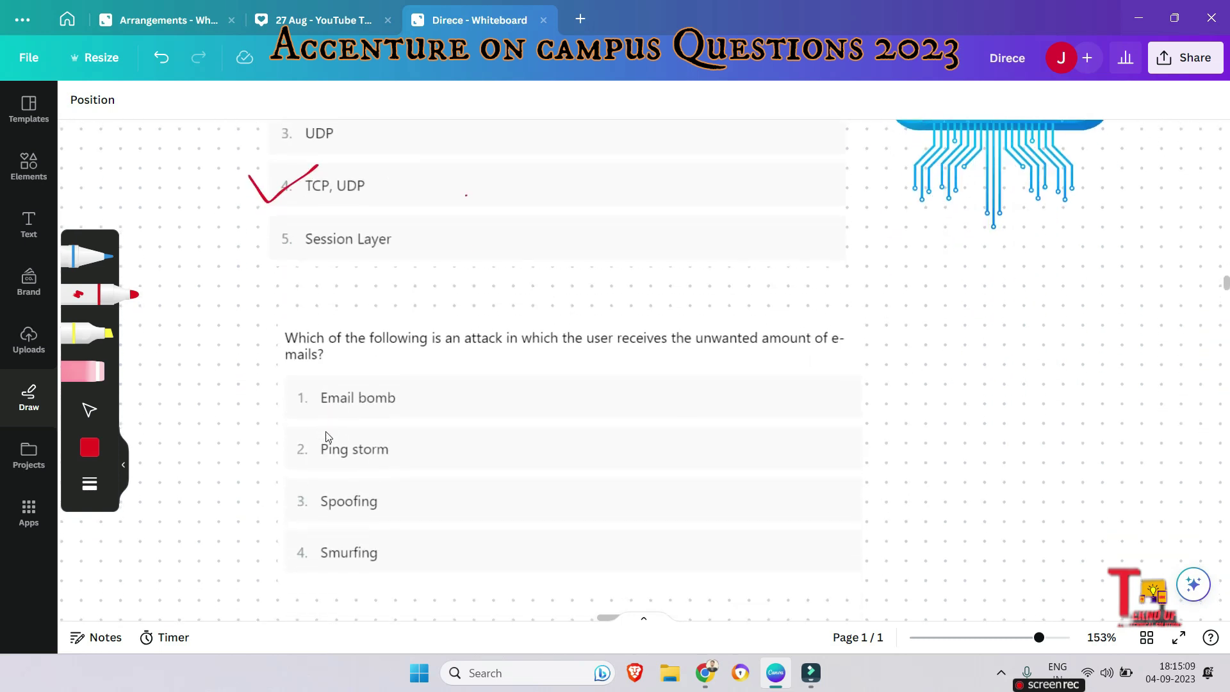
scroll(328, 432, "down", 2)
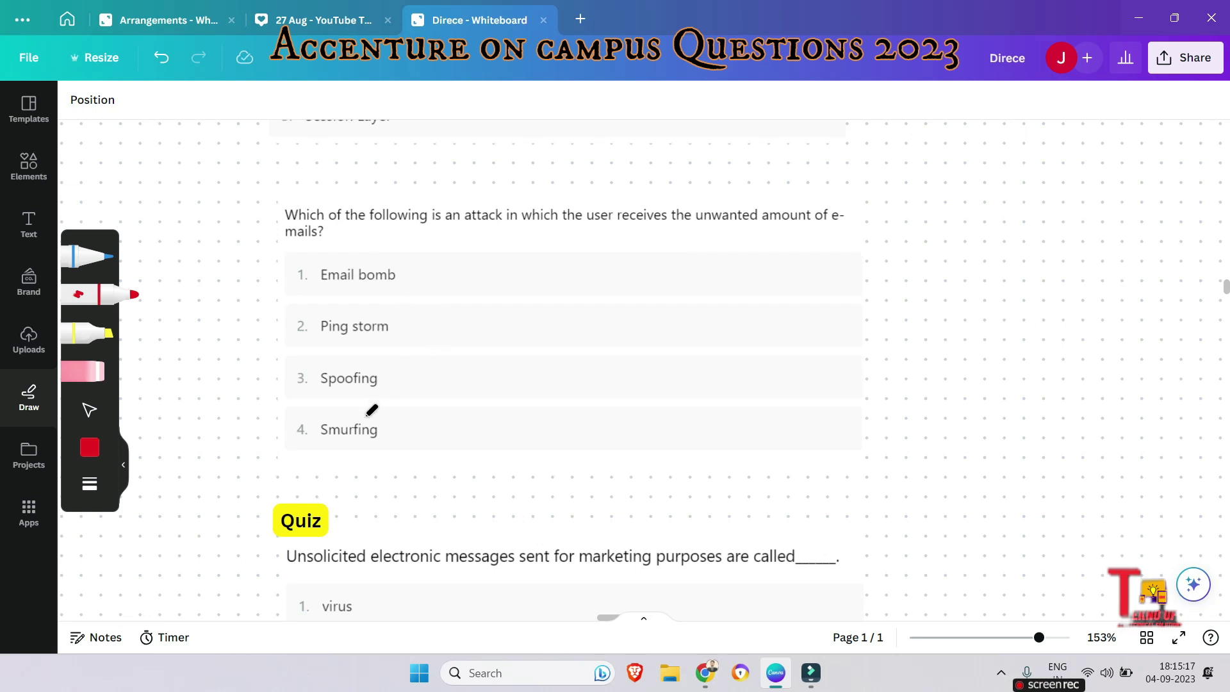
- Undo the stray pen stroke (Ctrl+Z) and tick option 1, Email bomb, in red
key("ctrl+z")
left_click_drag(267, 270, 315, 258)
scroll(389, 261, "down", 1)
scroll(389, 261, "down", 2)
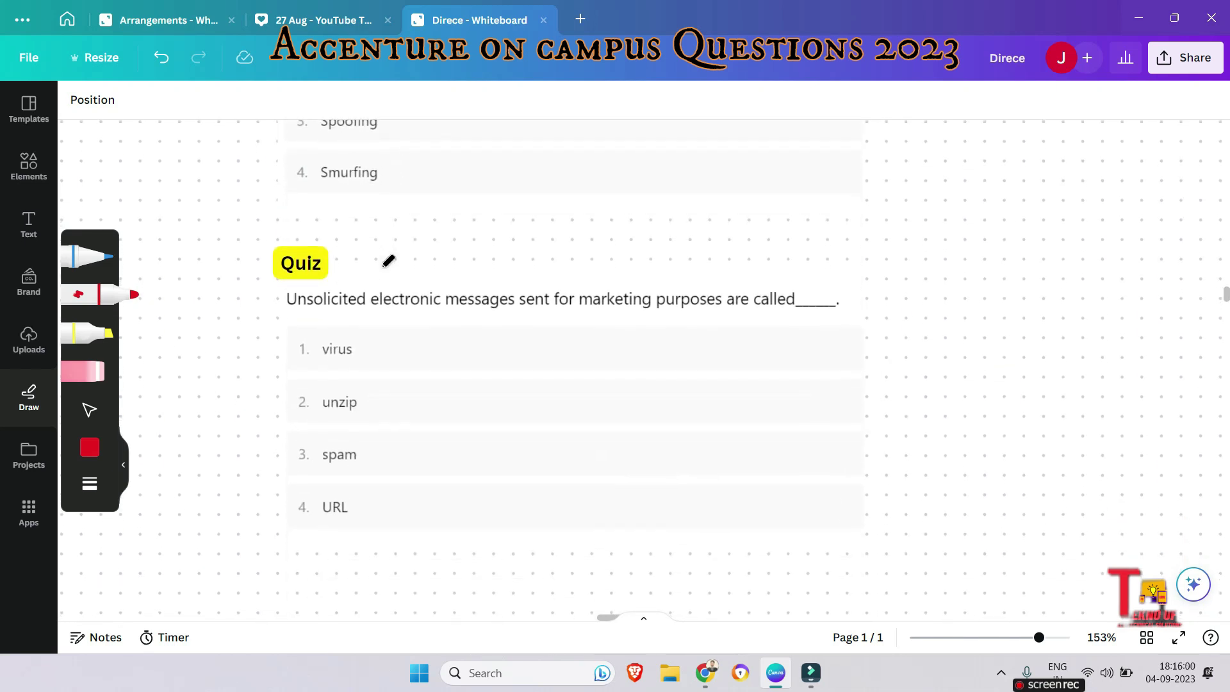
scroll(389, 260, "down", 1)
- Bracket the spam question's options 1–4 and underline 'are called' and 'URL' in red
left_click_drag(260, 218, 321, 521)
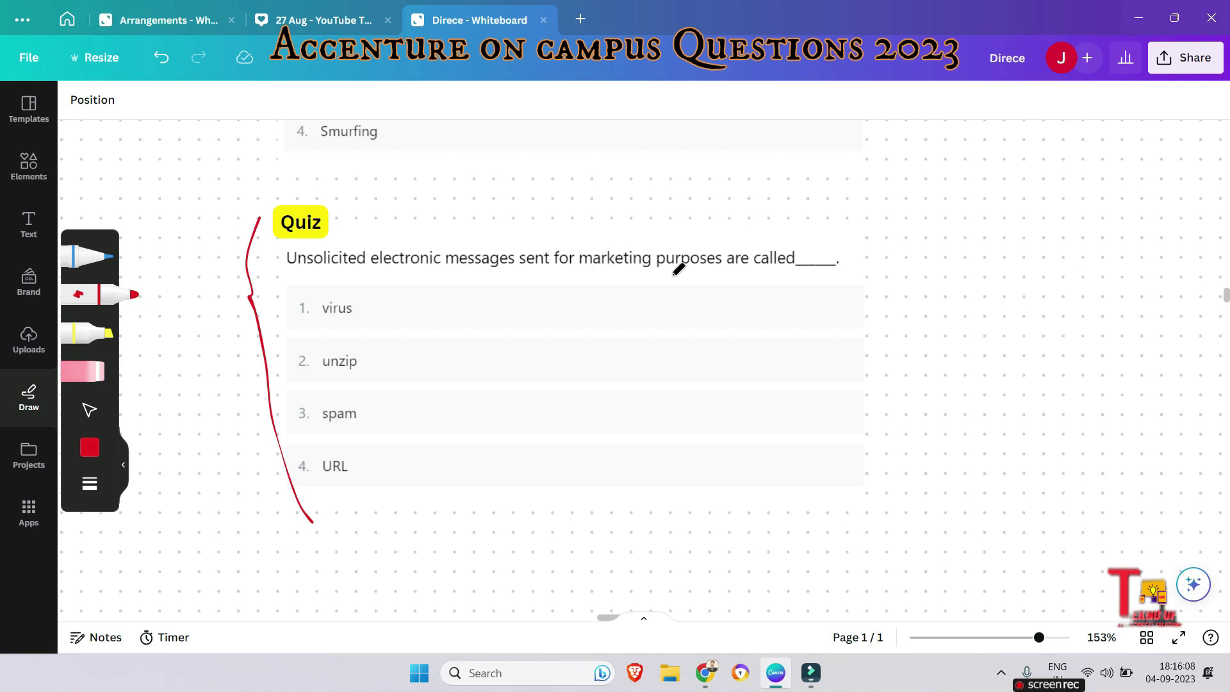
left_click_drag(778, 276, 724, 275)
left_click_drag(322, 487, 368, 489)
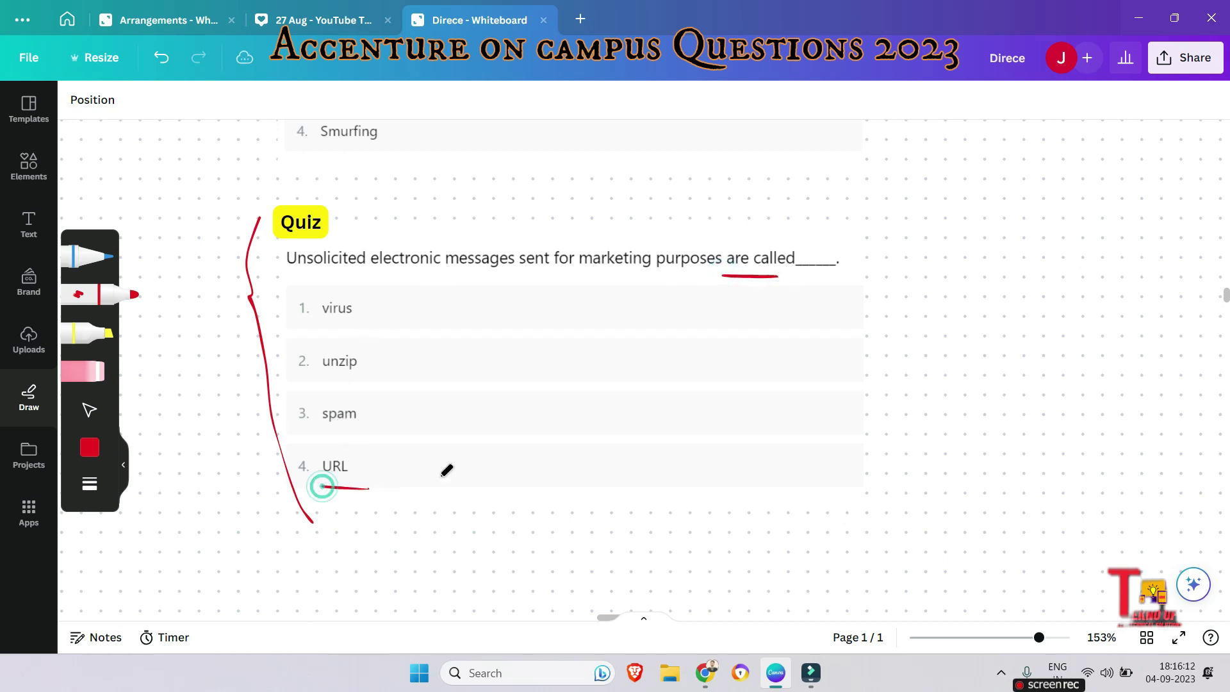